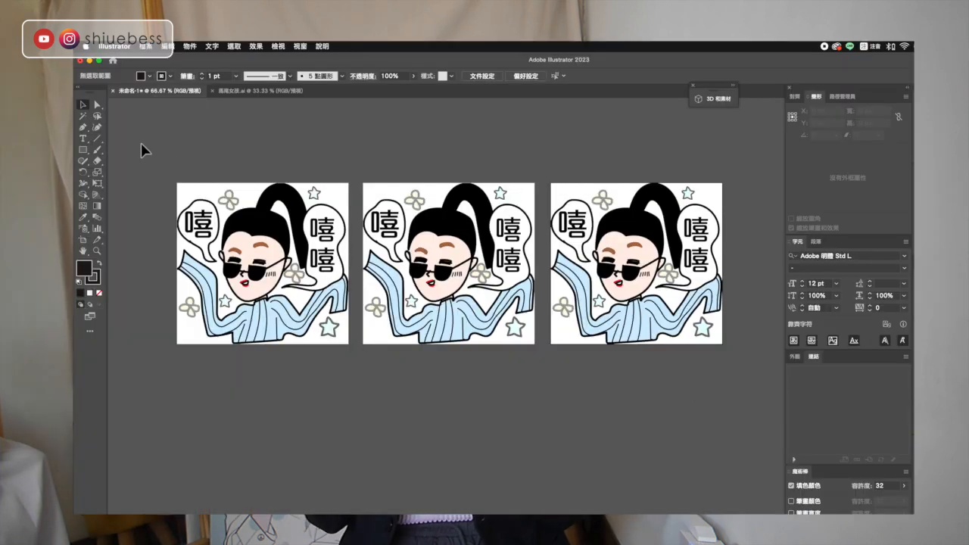
# Select all three stickers and move them straight down off their artboards onto the grey canvas
pyautogui.moveTo(367, 153); pyautogui.dragTo(367, 158)
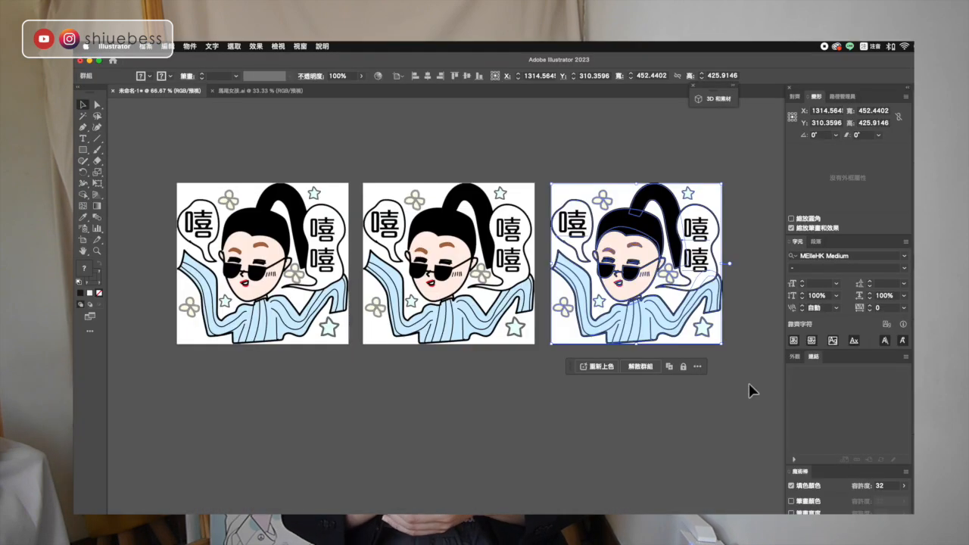
pyautogui.click(748, 383)
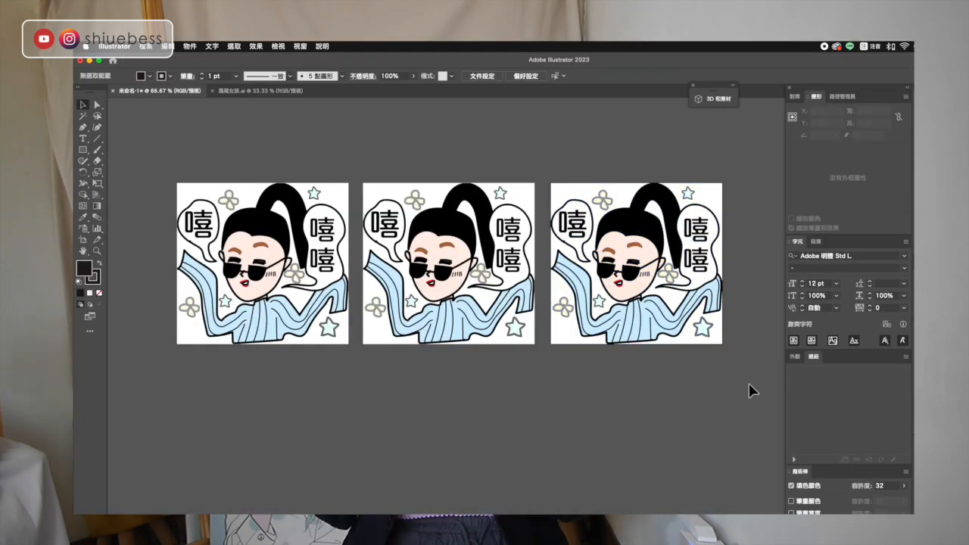
pyautogui.press('super+a')
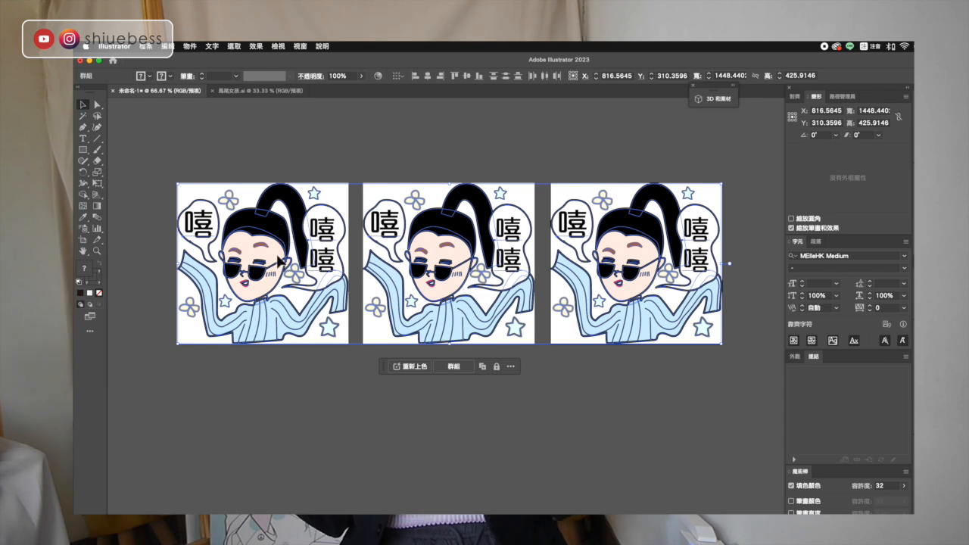
pyautogui.moveTo(273, 227); pyautogui.dragTo(272, 429)
pyautogui.click(428, 153)
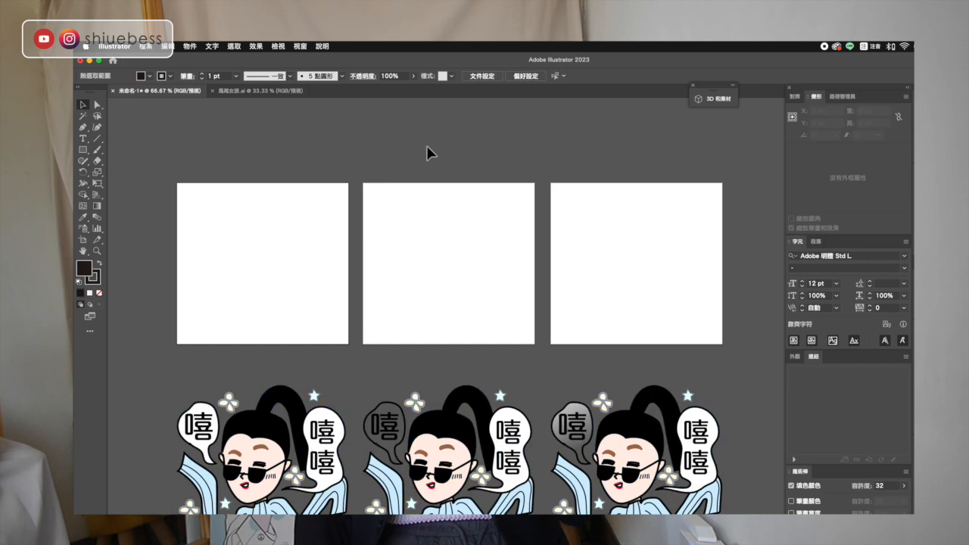
# Examine the fill of the left speech bubble on each of the three stickers, including the third bubble's gradient settings
pyautogui.moveTo(425, 311); pyautogui.dragTo(437, 211)
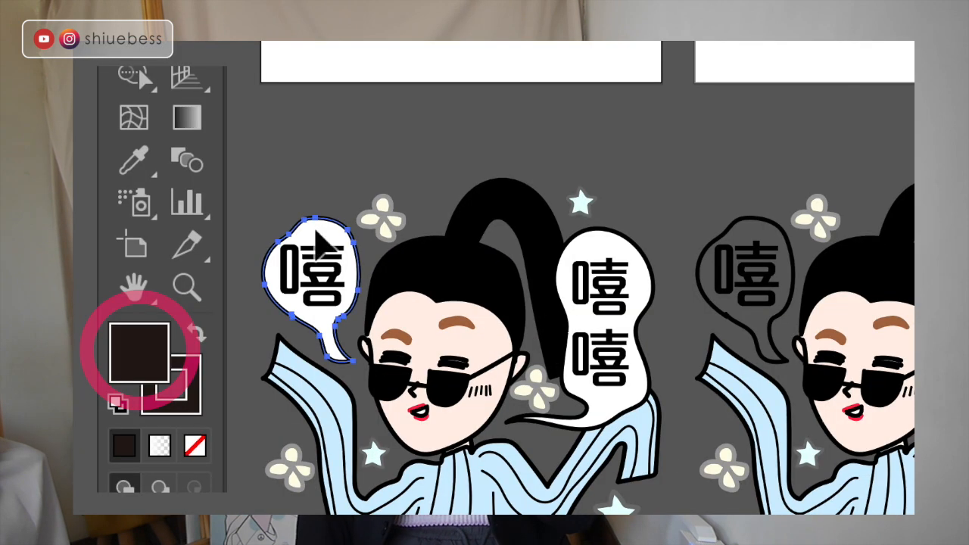
pyautogui.click(214, 310)
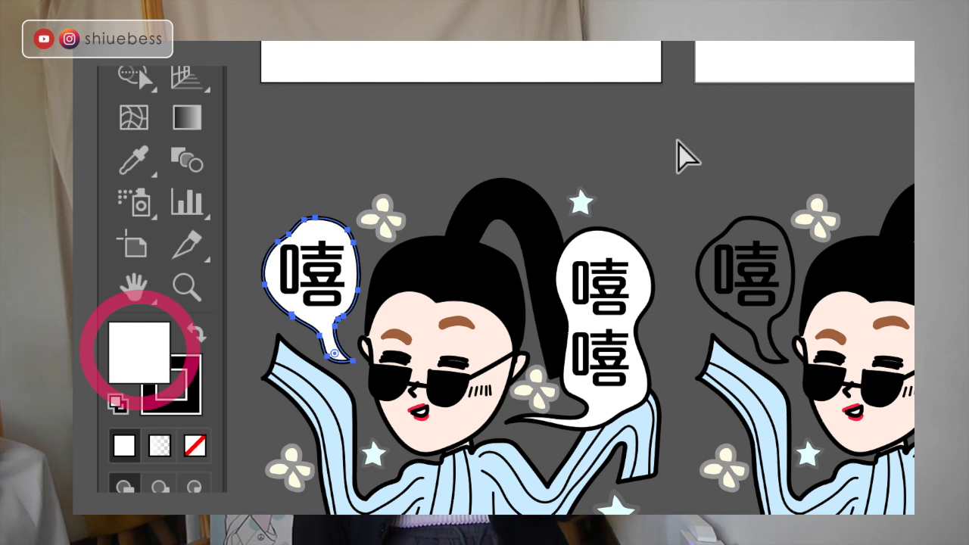
pyautogui.moveTo(268, 415); pyautogui.dragTo(268, 423)
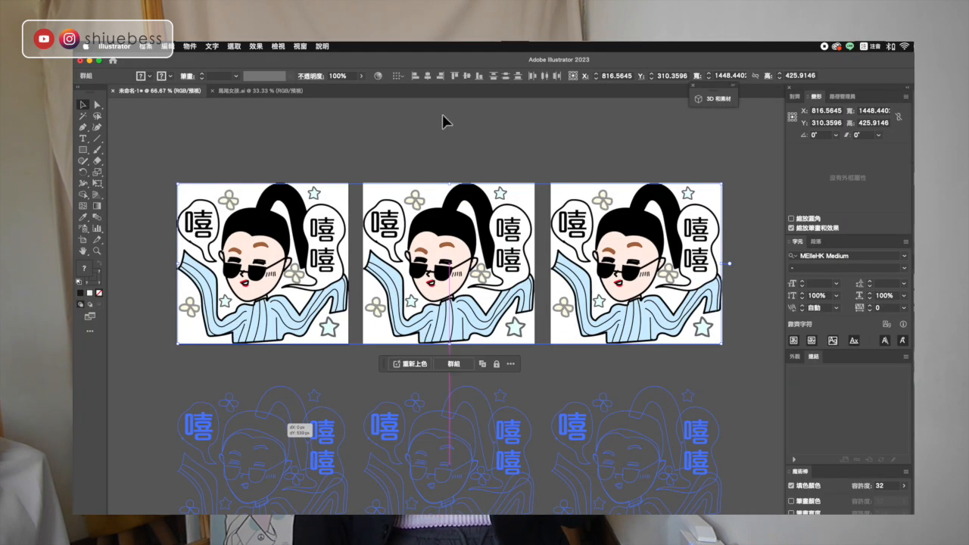
pyautogui.click(428, 147)
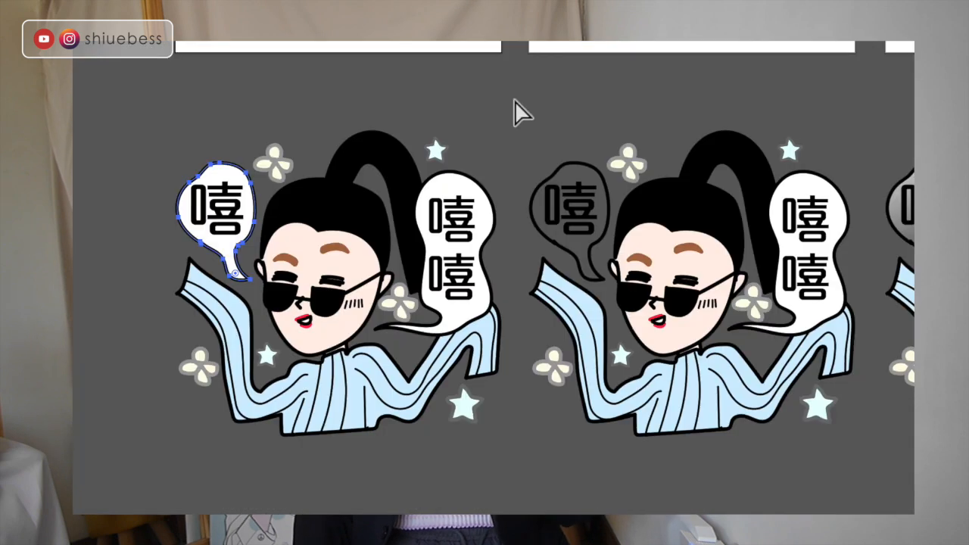
pyautogui.press('Tab')
pyautogui.click(592, 180)
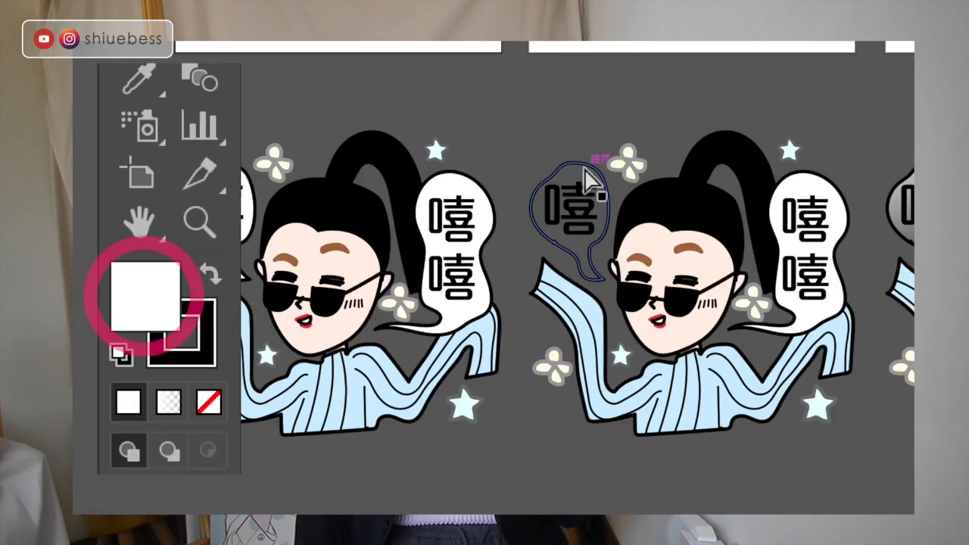
pyautogui.press('/')
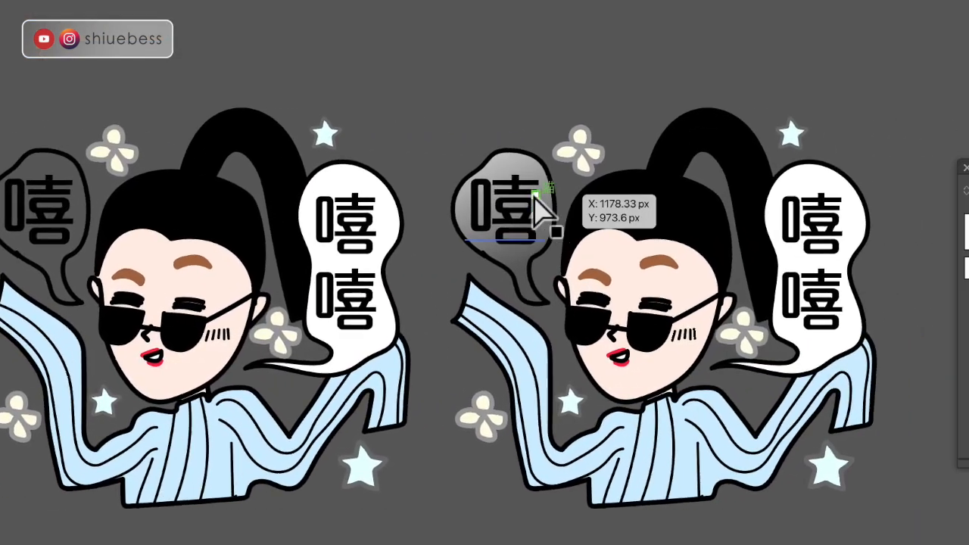
pyautogui.click(536, 206)
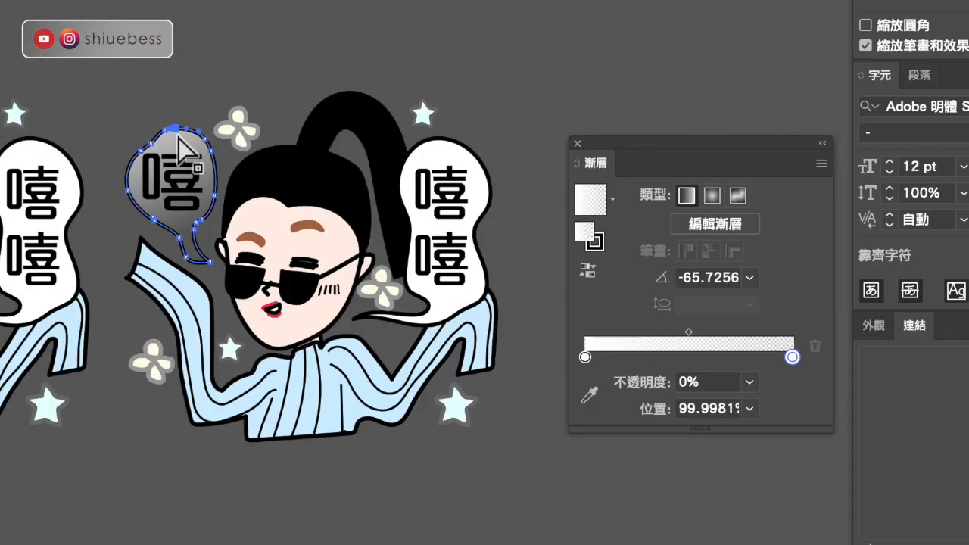
pyautogui.click(180, 125)
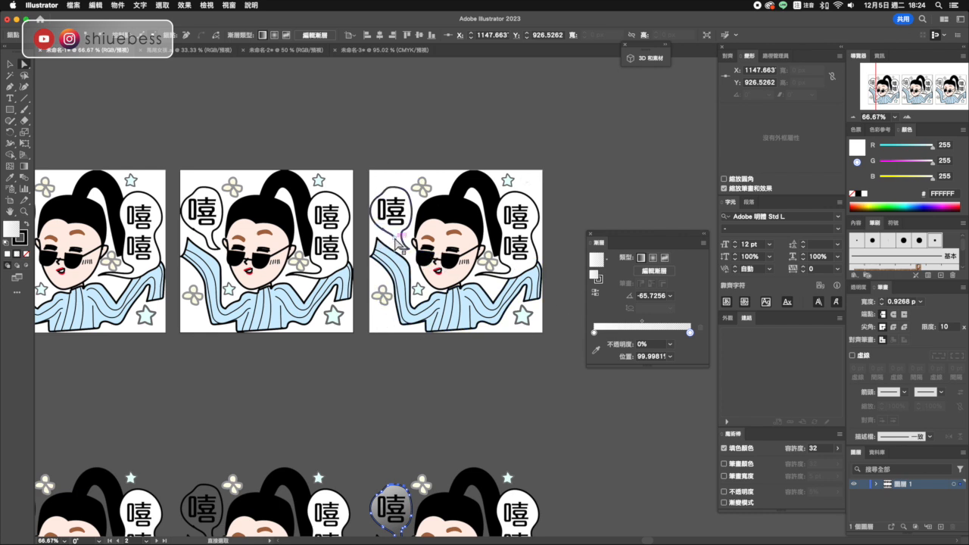
# Set the opacity of the end gradient stop on the third sticker's left speech bubble to 40%
pyautogui.click(523, 406)
pyautogui.scroll(-5, 518, 410)
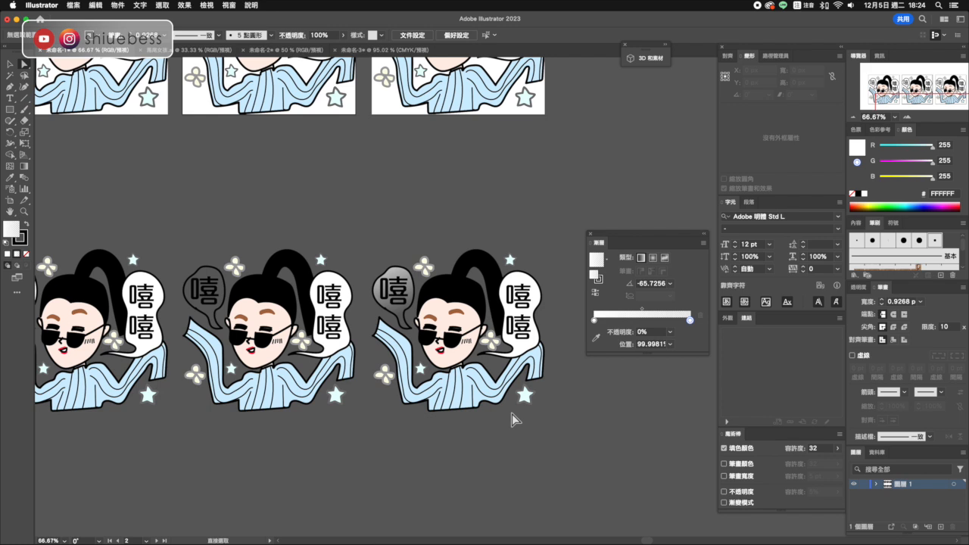
pyautogui.click(399, 280)
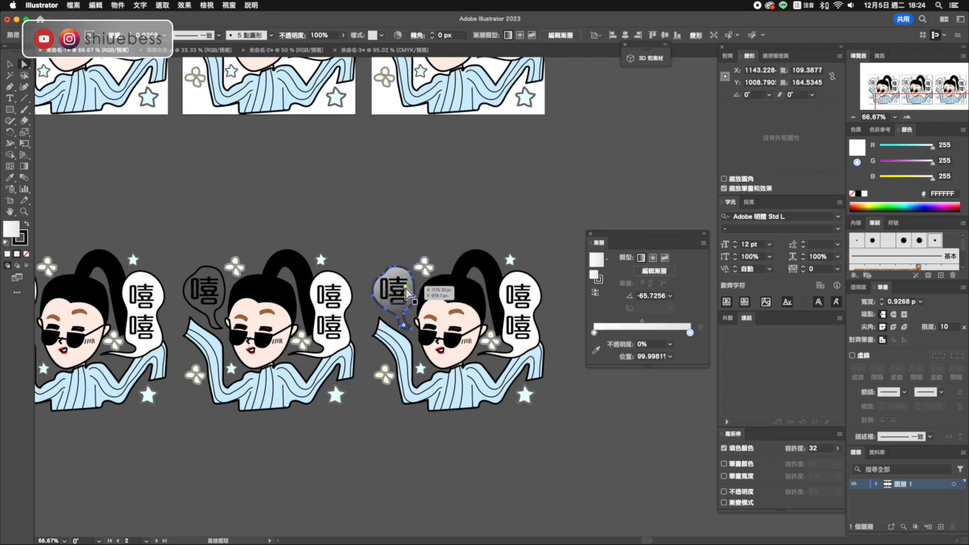
pyautogui.click(602, 244)
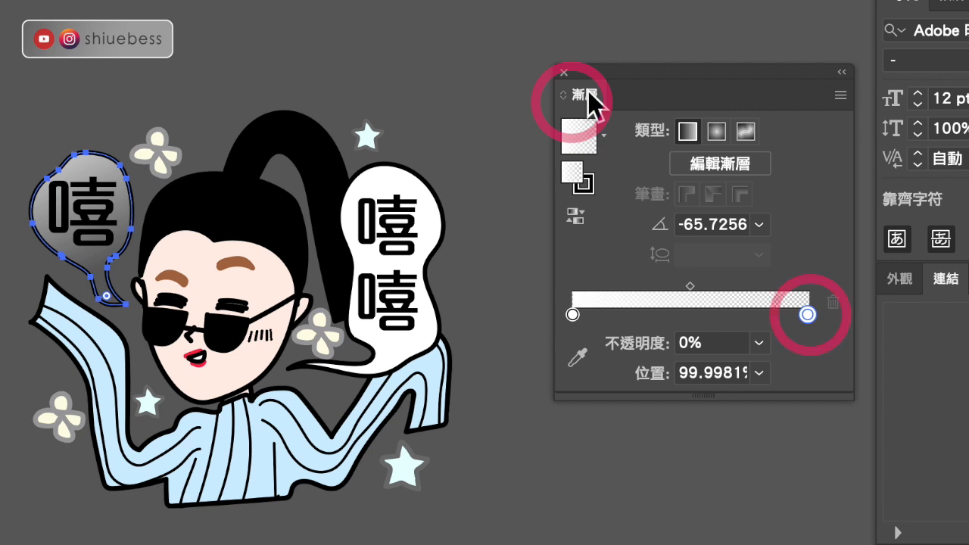
pyautogui.click(807, 314)
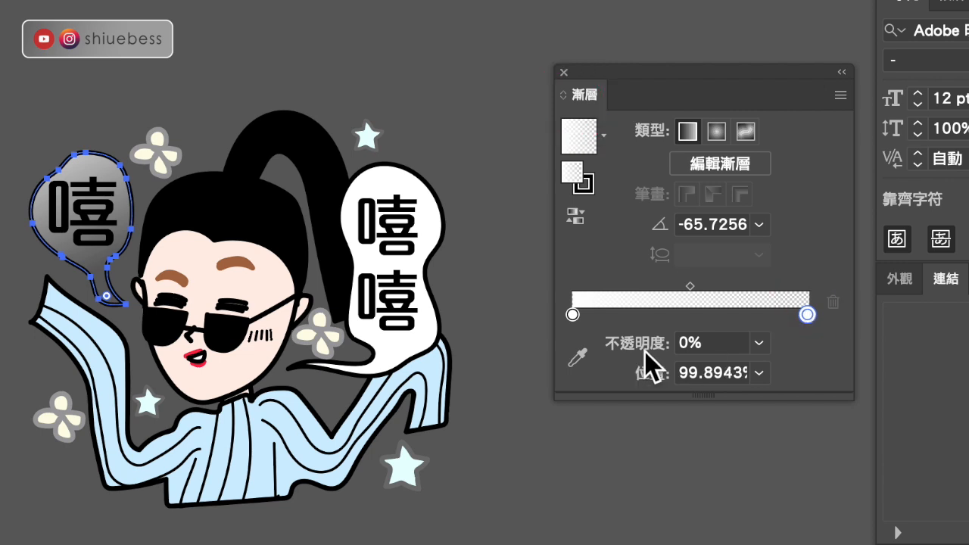
pyautogui.click(758, 343)
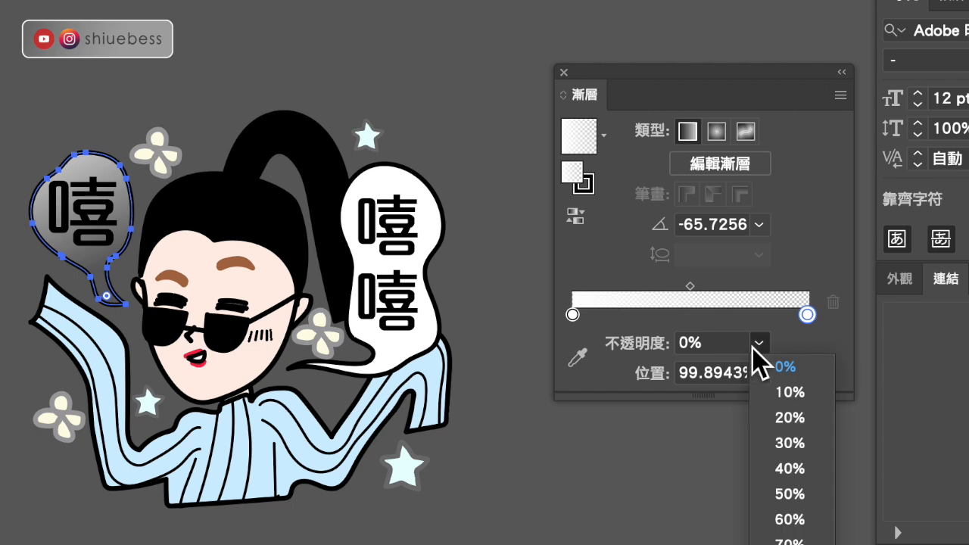
pyautogui.click(779, 469)
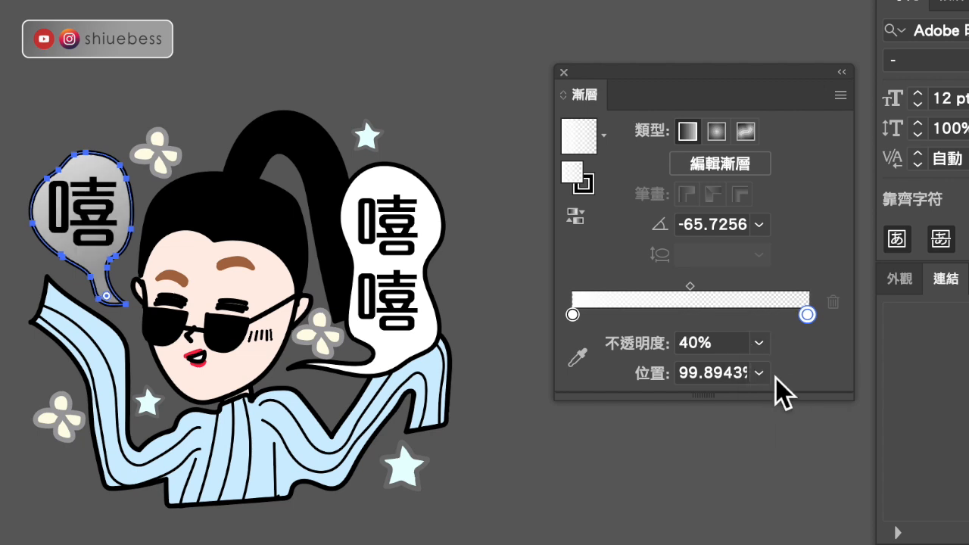
# Raise the end gradient stop's opacity to 80%, then to 100%, and deselect the bubble
pyautogui.click(758, 342)
pyautogui.click(733, 480)
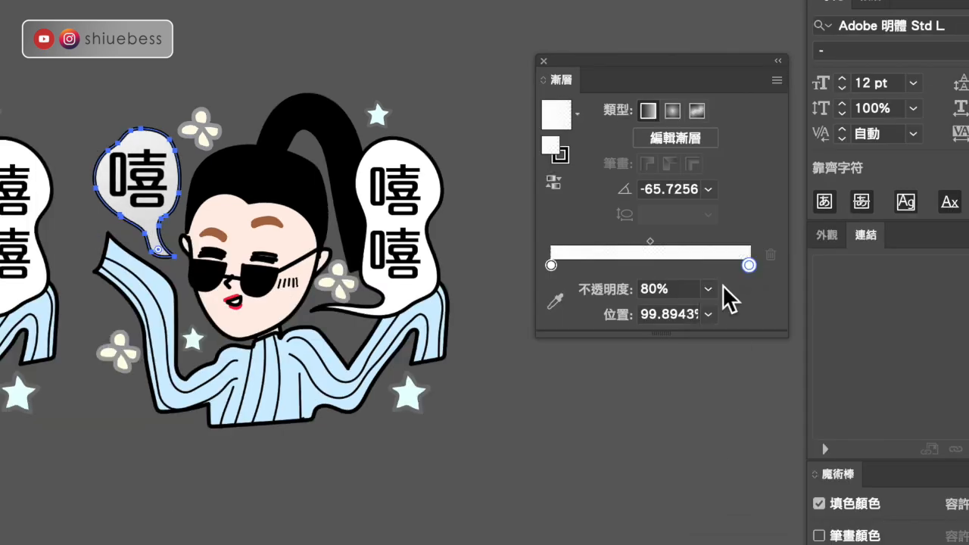
pyautogui.click(710, 288)
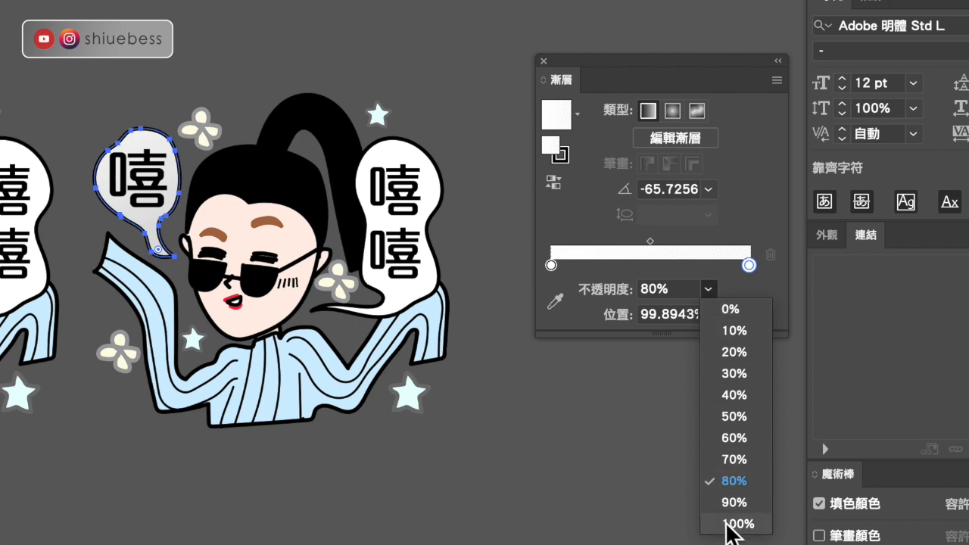
pyautogui.click(732, 522)
pyautogui.click(545, 450)
# Inspect the first sticker's left speech bubble to compare its fill with the third bubble's gradient
pyautogui.hscroll(-3, 71, 190)
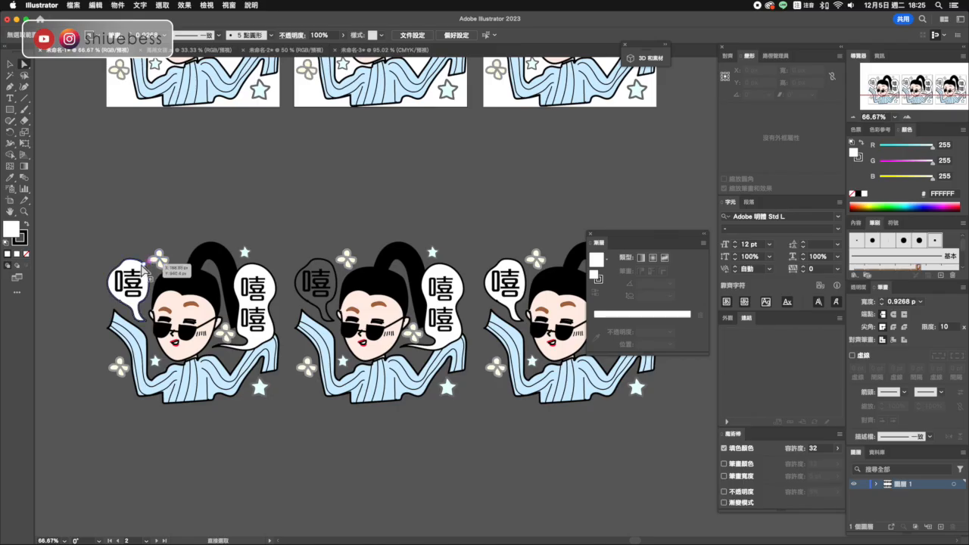
pyautogui.click(133, 269)
pyautogui.click(280, 226)
# Select the third sticker's left speech bubble and set its end gradient stop's opacity to 0%
pyautogui.hscroll(5, 306, 282)
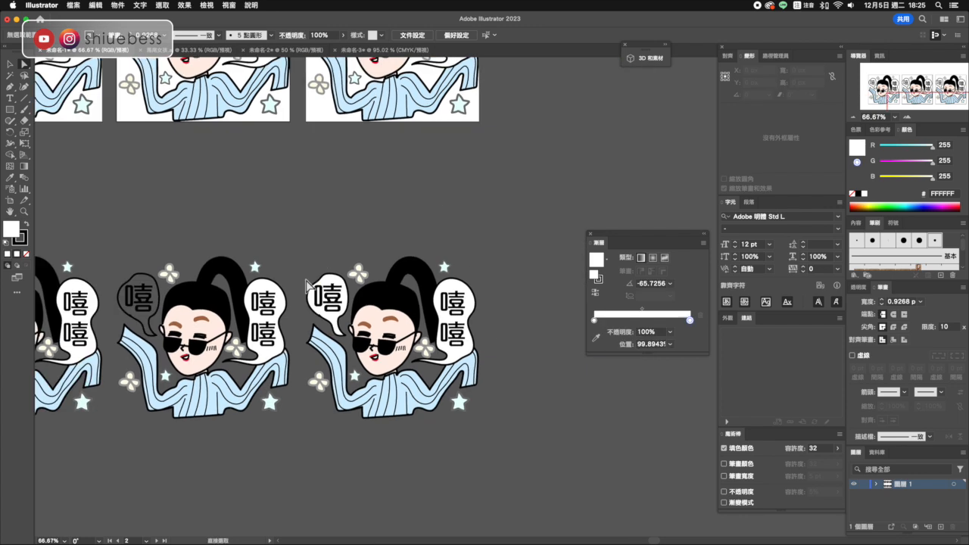
pyautogui.click(350, 286)
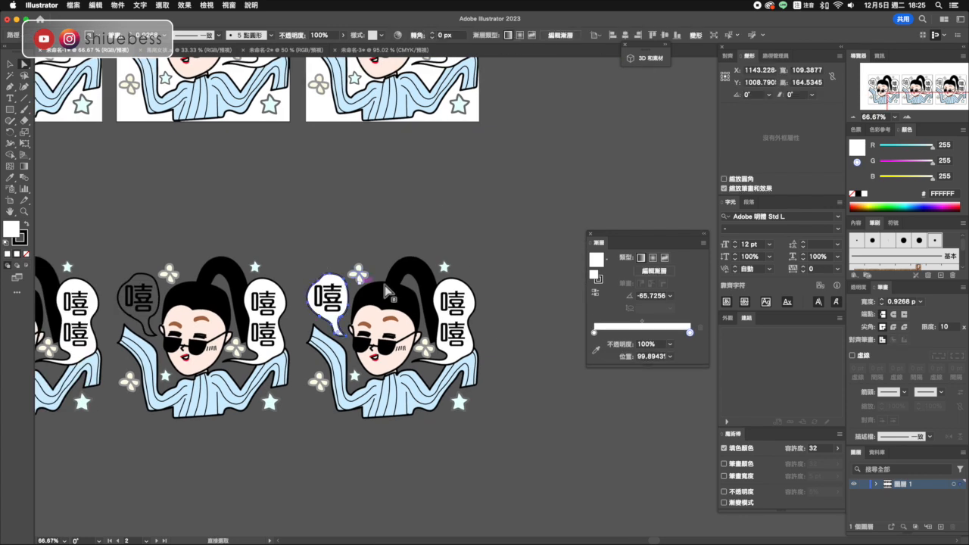
pyautogui.click(669, 344)
pyautogui.click(679, 353)
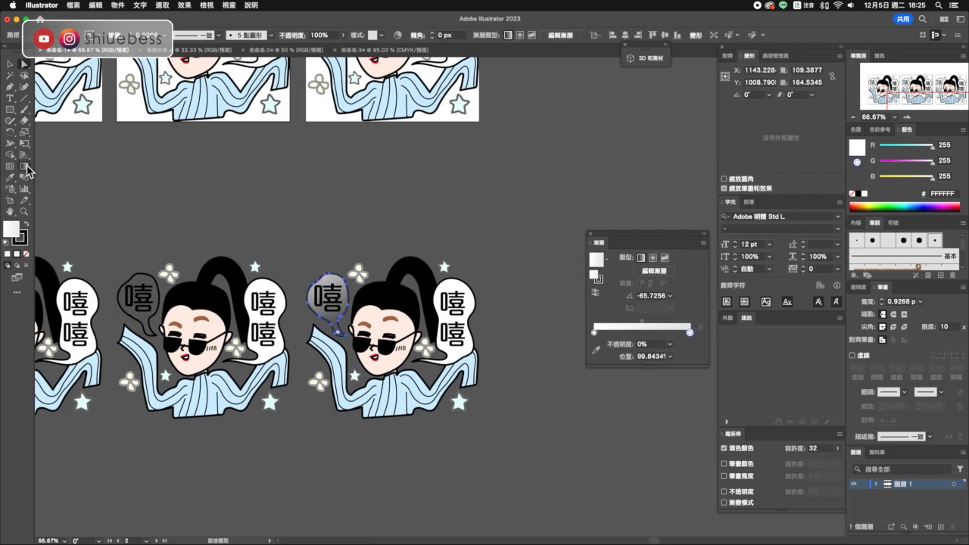
# Redraw the gradient diagonally across the third sticker's left speech bubble with the Gradient tool, at an angle of about -33.9°
pyautogui.click(27, 170)
pyautogui.moveTo(292, 274); pyautogui.dragTo(335, 315)
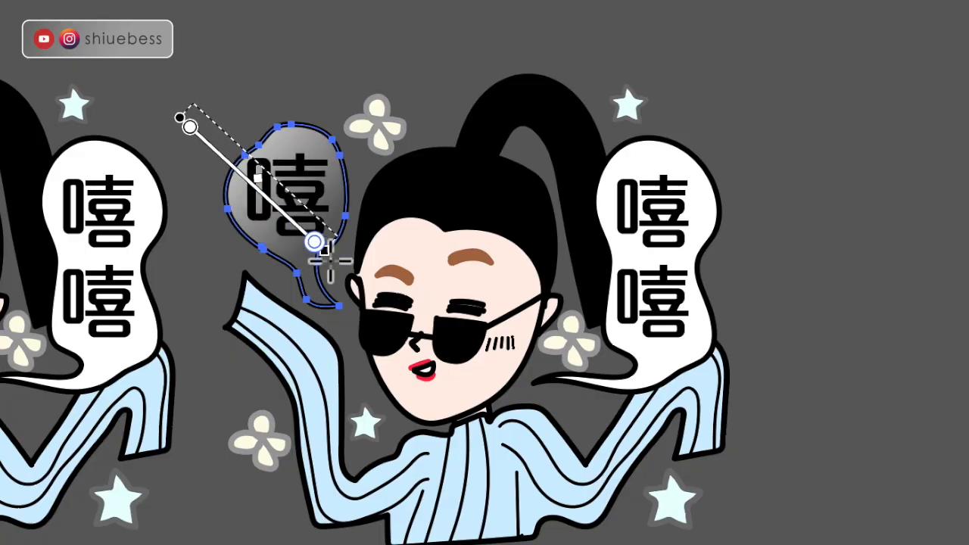
pyautogui.moveTo(328, 259)
pyautogui.mouseDown()
pyautogui.moveTo(268, 173)
pyautogui.moveTo(385, 308)
pyautogui.moveTo(292, 201)
pyautogui.moveTo(352, 247)
pyautogui.mouseUp()
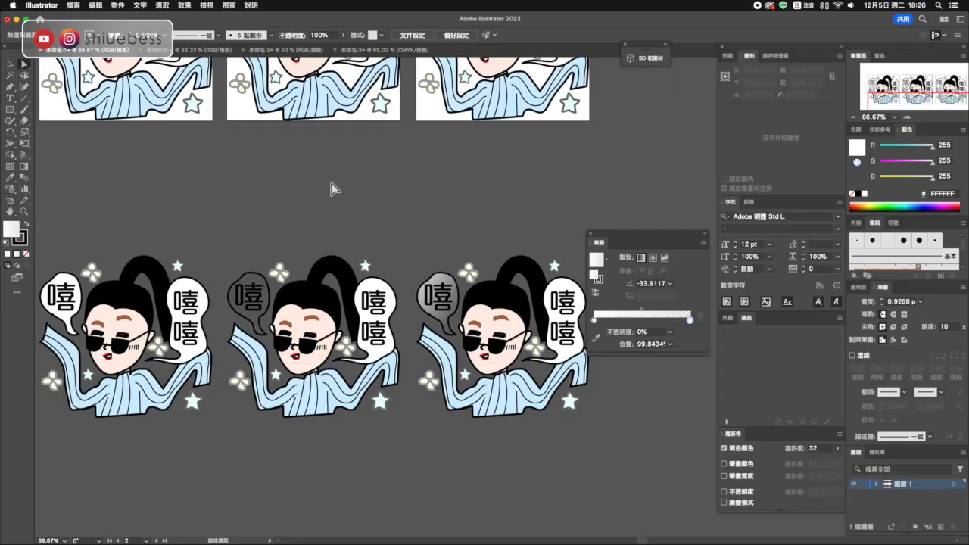
# Compare the left speech bubbles of the first, second and third stickers against the grey canvas
pyautogui.click(70, 280)
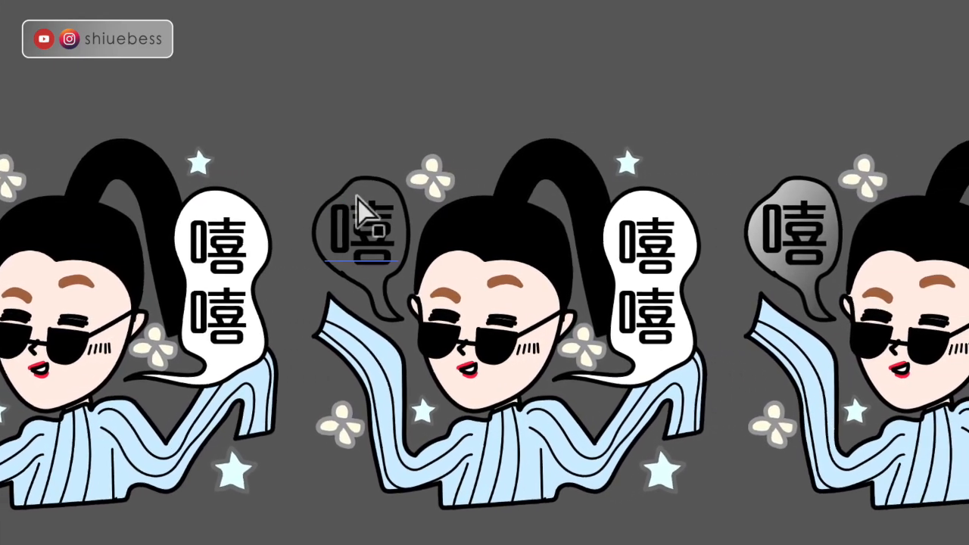
pyautogui.click(448, 193)
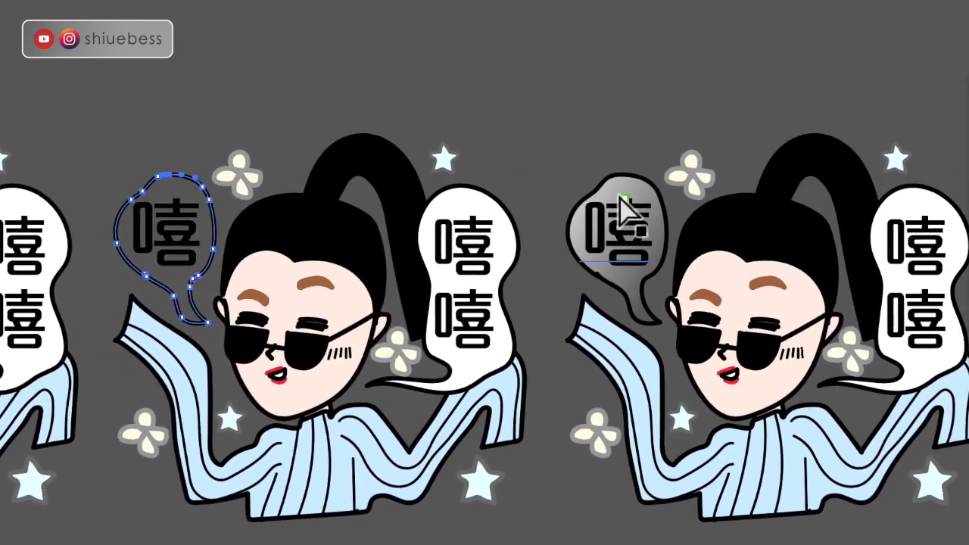
pyautogui.click(743, 198)
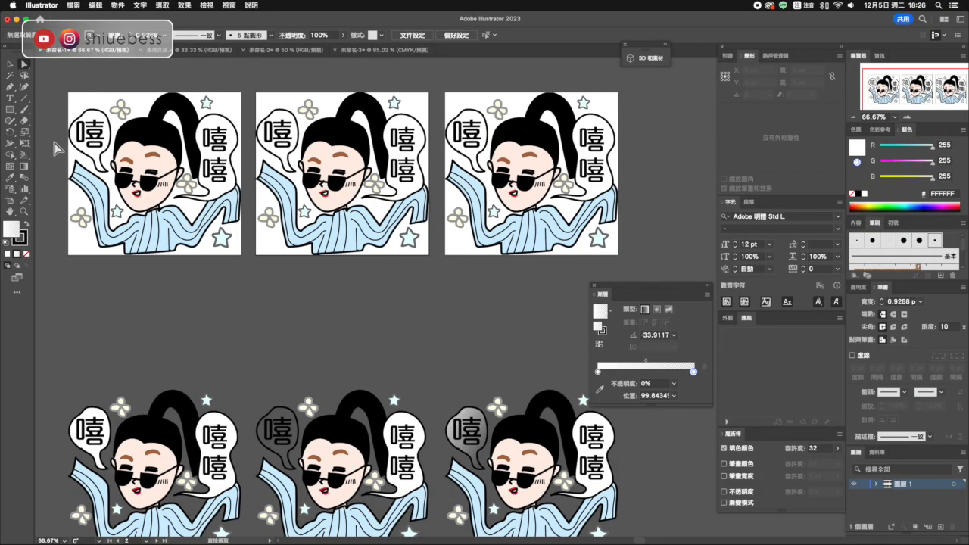
# Export the document as PNG using artboards, with the range 1-3
pyautogui.click(73, 5)
pyautogui.moveTo(97, 181)
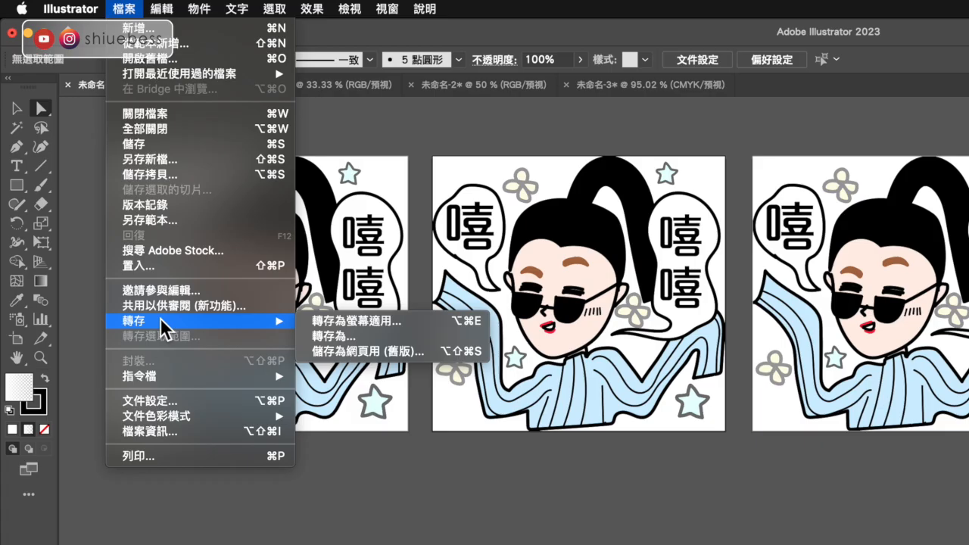
pyautogui.click(395, 340)
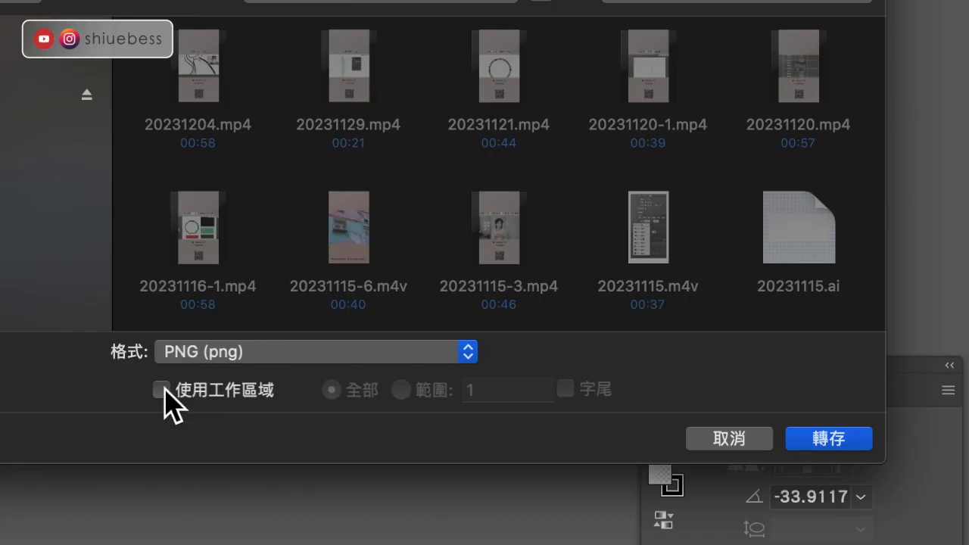
pyautogui.click(162, 390)
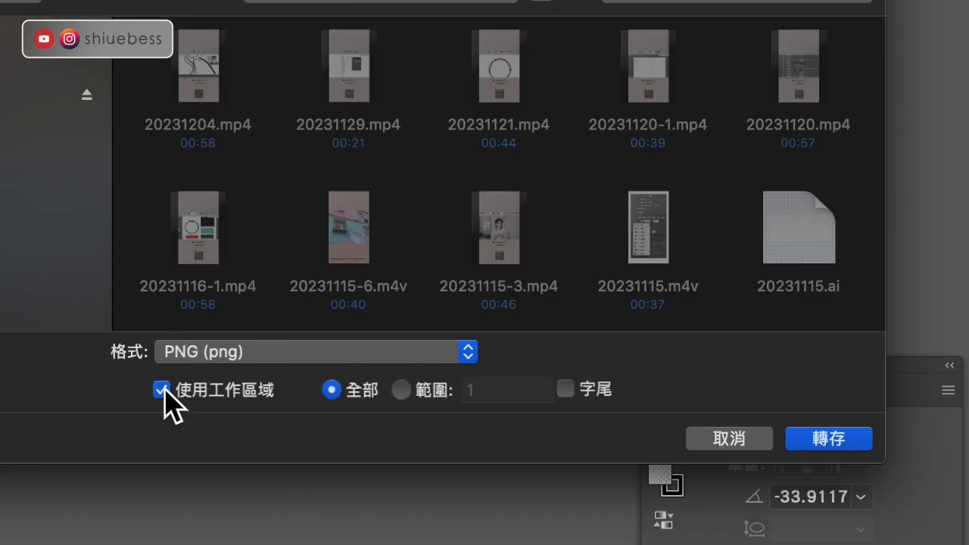
pyautogui.click(507, 391)
pyautogui.write('-3')
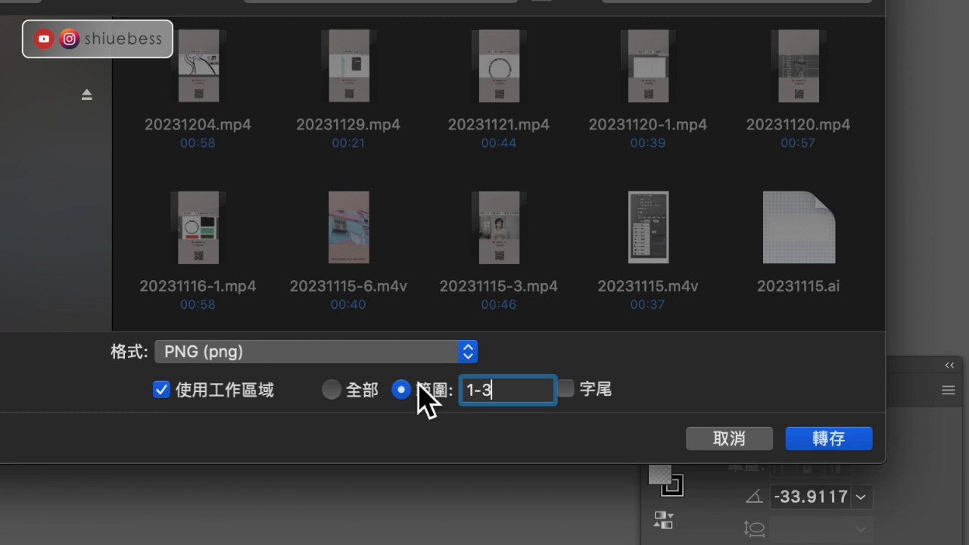
pyautogui.click(825, 443)
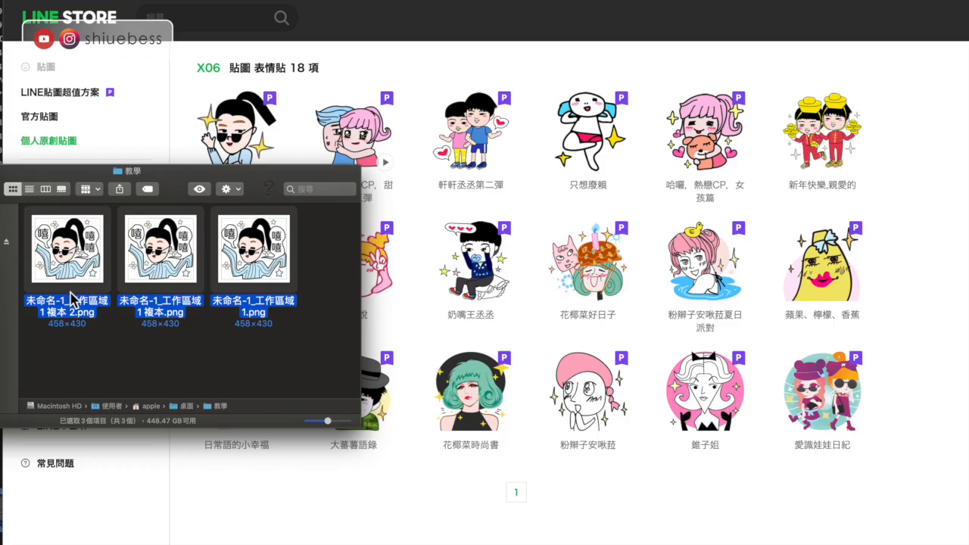
# Preview the exported sticker PNGs in Finder's Quick Look, checking the left speech bubble's transparency
pyautogui.press('space')
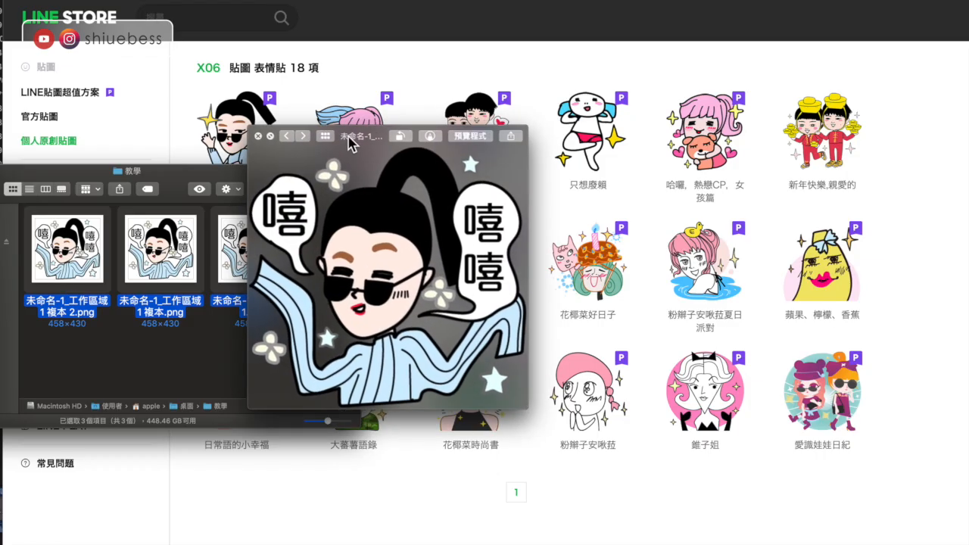
pyautogui.moveTo(384, 131)
pyautogui.mouseDown()
pyautogui.moveTo(330, 129)
pyautogui.moveTo(384, 126)
pyautogui.mouseUp()
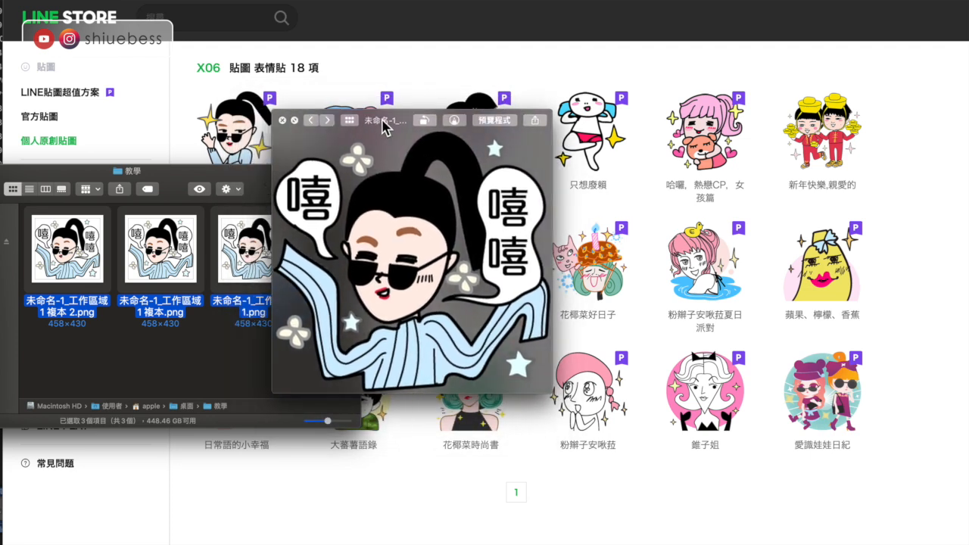
pyautogui.press('Right')
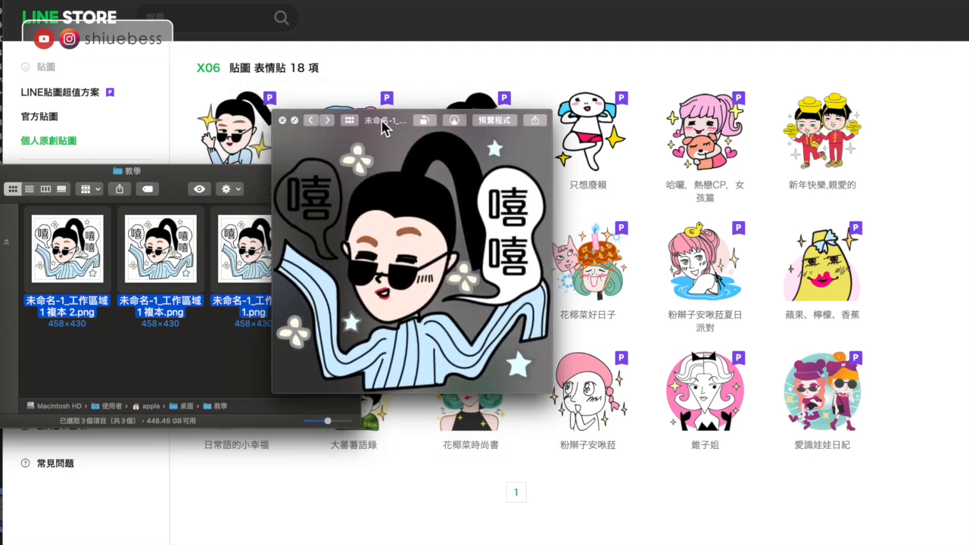
pyautogui.moveTo(380, 125)
pyautogui.mouseDown()
pyautogui.moveTo(380, 28)
pyautogui.moveTo(382, 144)
pyautogui.moveTo(430, 140)
pyautogui.moveTo(528, 161)
pyautogui.moveTo(483, 161)
pyautogui.moveTo(403, 131)
pyautogui.moveTo(362, 131)
pyautogui.mouseUp()
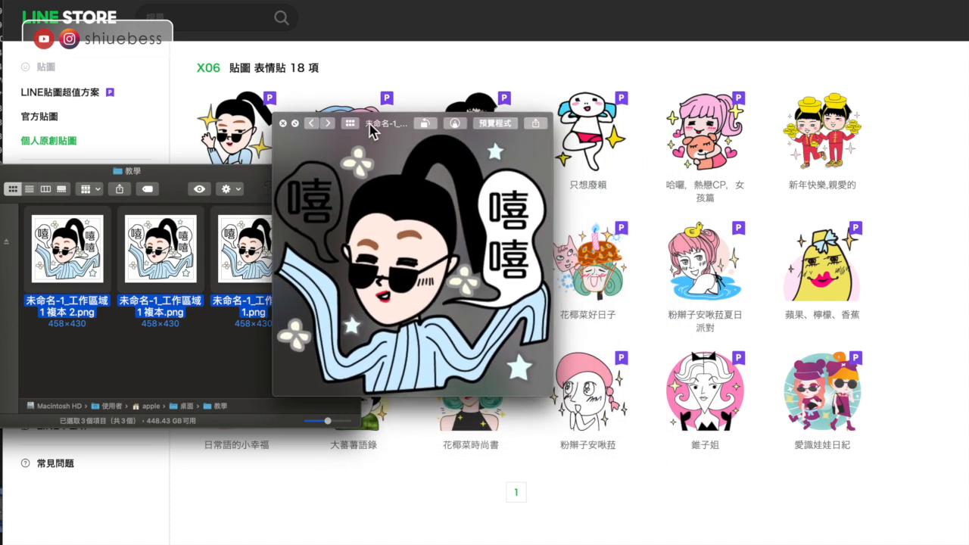
pyautogui.moveTo(381, 131)
pyautogui.mouseDown()
pyautogui.moveTo(353, 75)
pyautogui.moveTo(352, 46)
pyautogui.moveTo(352, 109)
pyautogui.moveTo(535, 121)
pyautogui.moveTo(556, 157)
pyautogui.moveTo(547, 161)
pyautogui.moveTo(533, 82)
pyautogui.moveTo(493, 105)
pyautogui.moveTo(459, 158)
pyautogui.moveTo(417, 167)
pyautogui.moveTo(385, 143)
pyautogui.moveTo(390, 151)
pyautogui.moveTo(388, 130)
pyautogui.mouseUp()
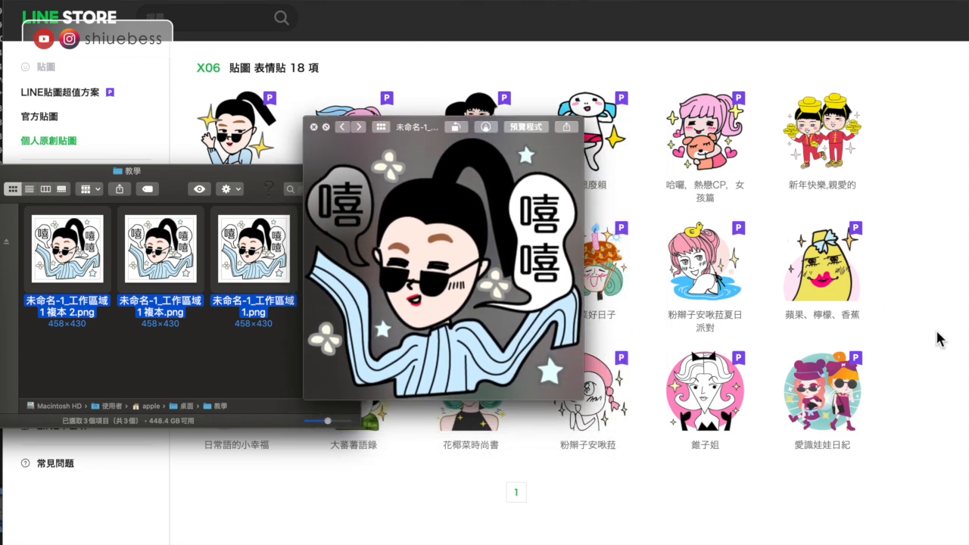